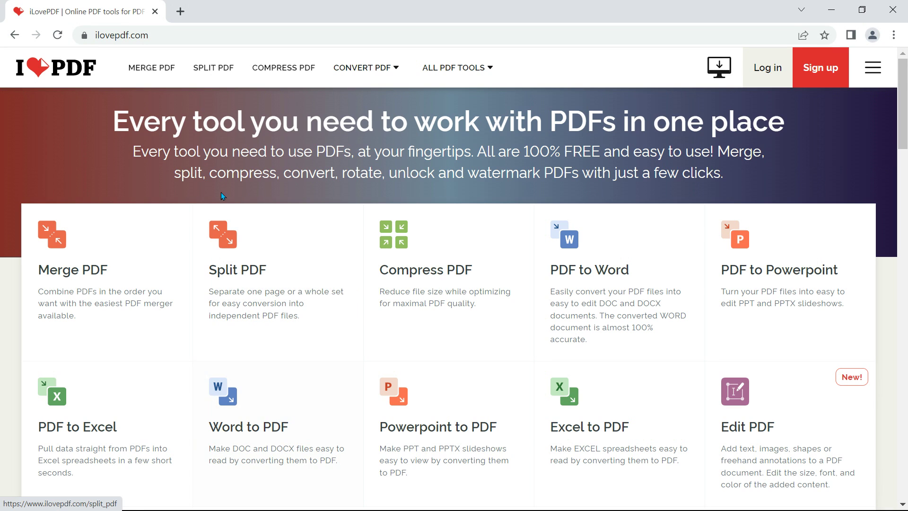
Open iLovePDF's PDF to JPG converter from the tools grid.
{"action": "left_click", "coordinate": [122, 35]}
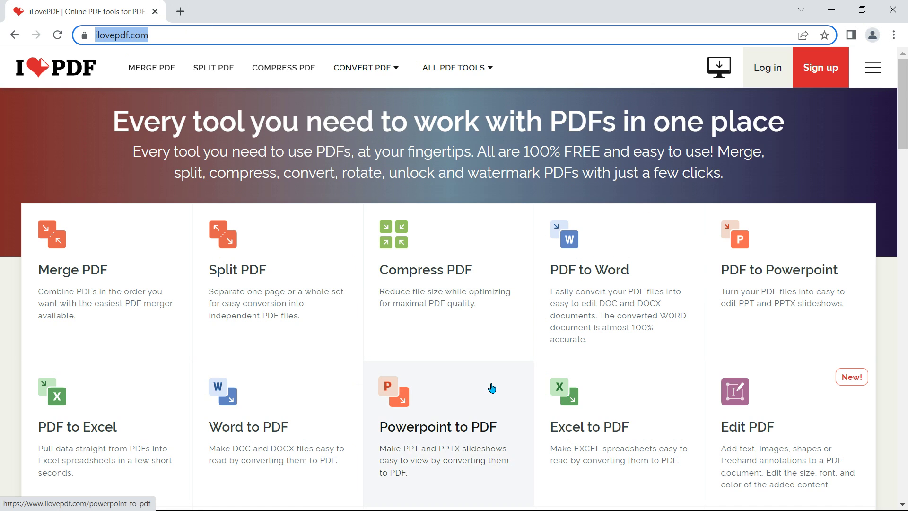
{"action": "scroll", "coordinate": [492, 388], "scroll_direction": "down", "scroll_amount": 2}
{"action": "scroll", "coordinate": [492, 388], "scroll_direction": "down", "scroll_amount": 1}
{"action": "scroll", "coordinate": [491, 388], "scroll_direction": "down", "scroll_amount": 1}
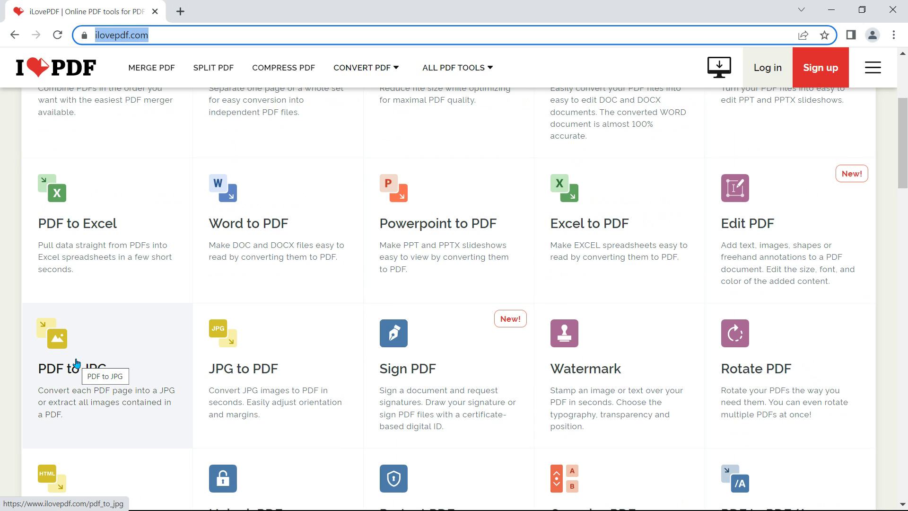
{"action": "left_click", "coordinate": [90, 367]}
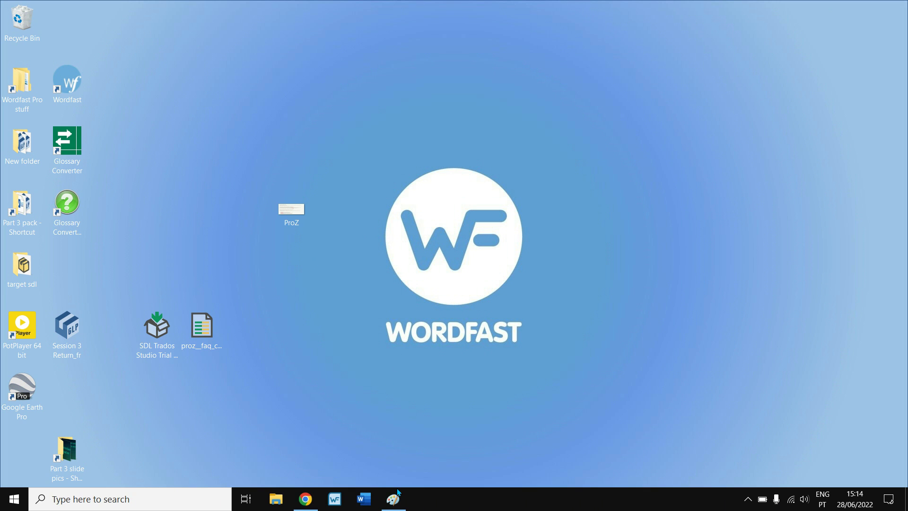
{"action": "left_click", "coordinate": [394, 499]}
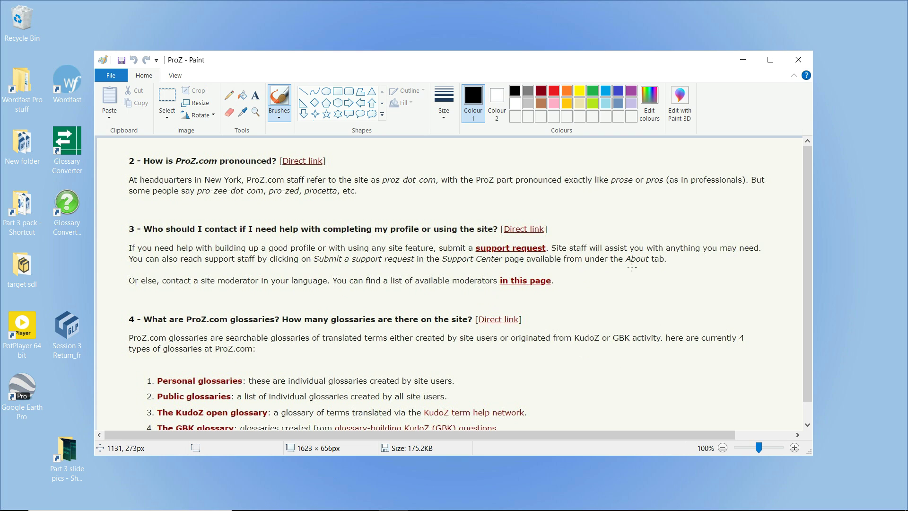
{"action": "left_click", "coordinate": [798, 60]}
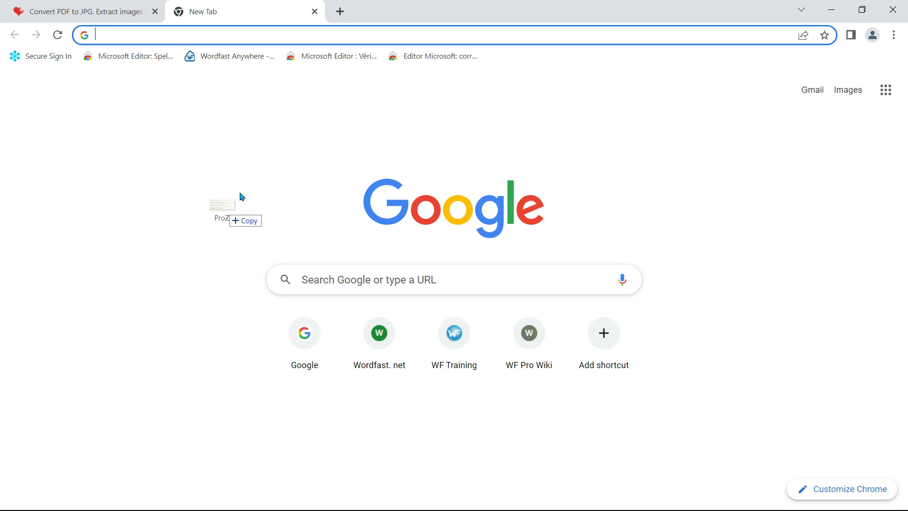
Drag ProZ.jpg from the desktop into a new Chrome tab to display it.
{"action": "mouse_move", "coordinate": [245, 189]}
{"action": "left_mouse_down"}
{"action": "mouse_move", "coordinate": [233, 5]}
{"action": "mouse_move", "coordinate": [191, 233]}
{"action": "left_mouse_up"}
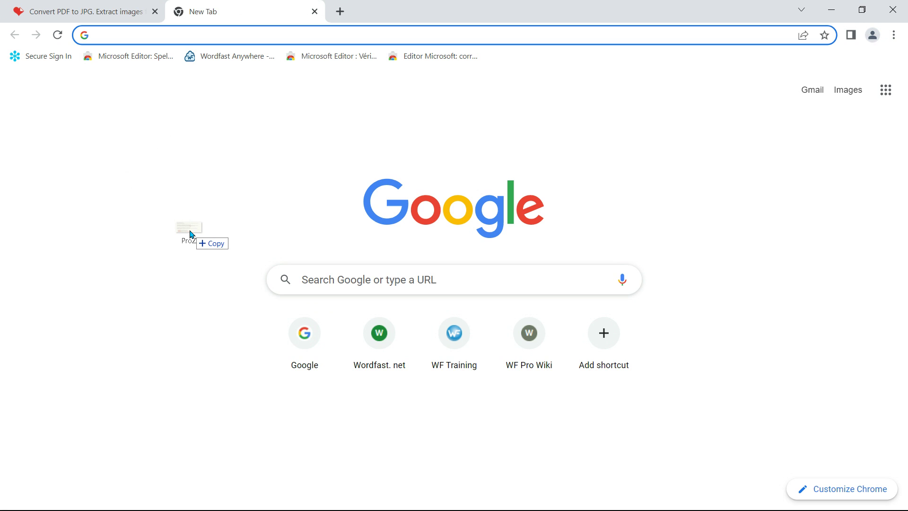
{"action": "left_click_drag", "start_coordinate": [191, 233], "coordinate": [191, 232]}
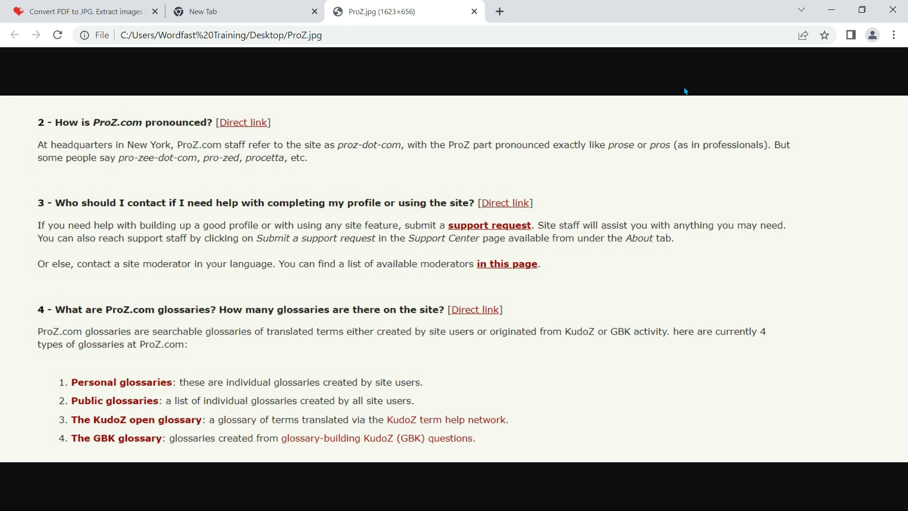
Open the context menu for the ProZ image.
{"action": "right_click", "coordinate": [549, 185]}
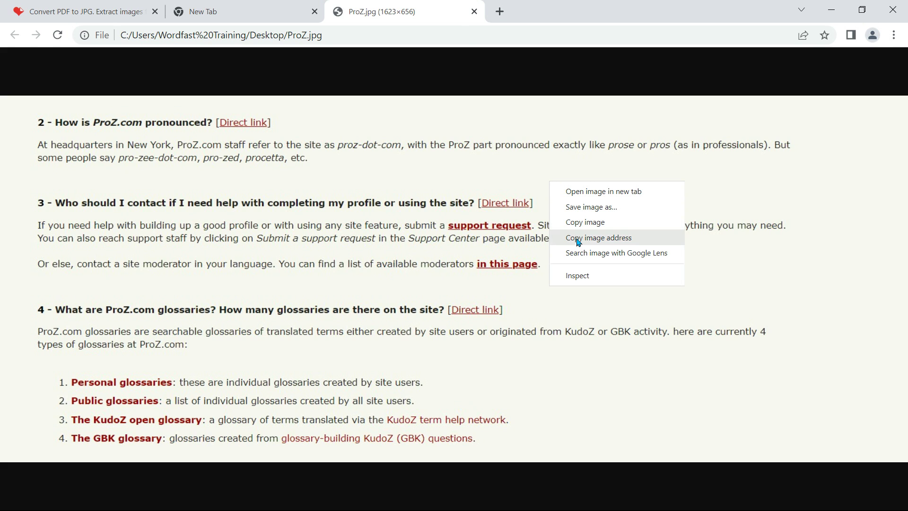
Copy the ProZ image's text via Google Lens and place the cursor in Word.
{"action": "left_click", "coordinate": [620, 255]}
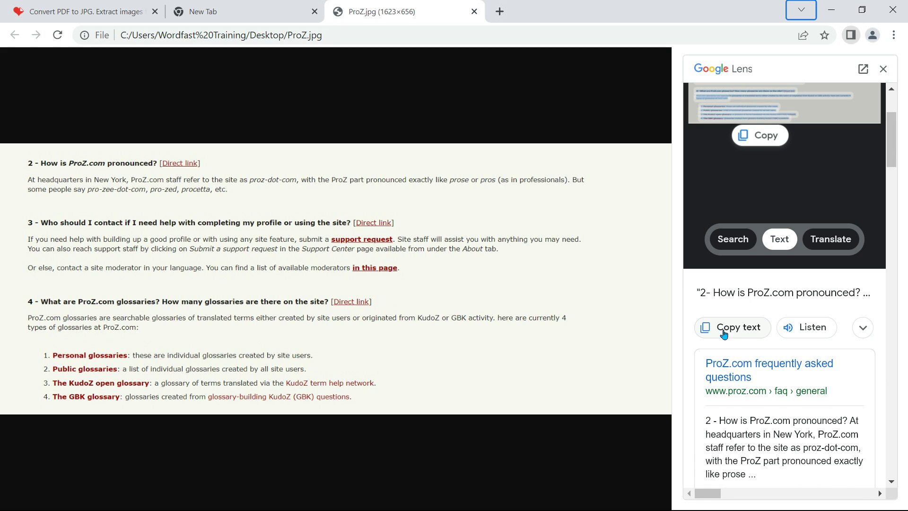
{"action": "left_click", "coordinate": [733, 332]}
{"action": "key", "text": "alt+Tab"}
{"action": "left_click", "coordinate": [274, 171]}
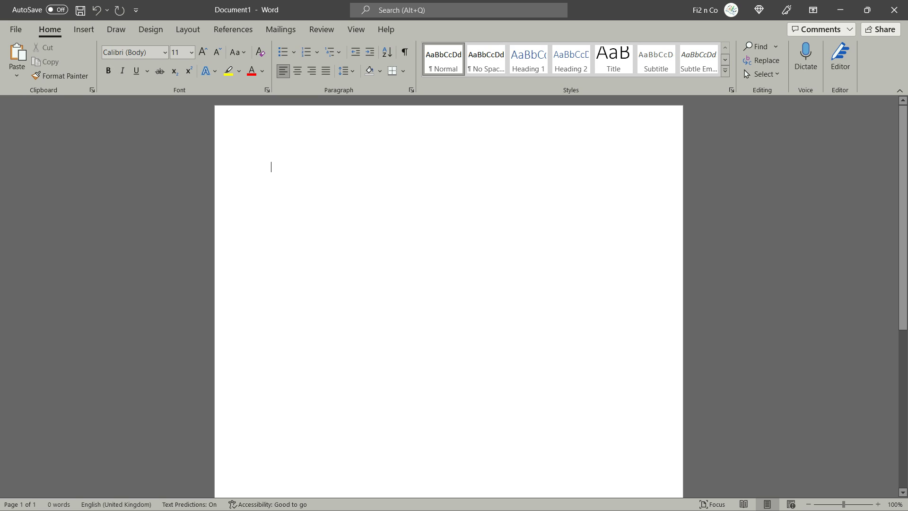
Paste the ProZ FAQ text (questions 2–4, glossary types) into Word and check the selection.
{"action": "key", "text": "ctrl+v"}
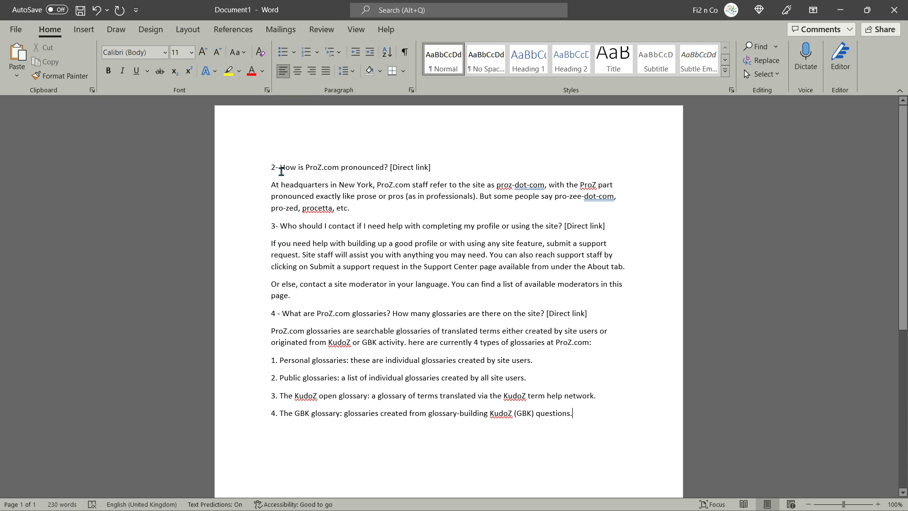
{"action": "left_click_drag", "start_coordinate": [269, 413], "coordinate": [310, 413]}
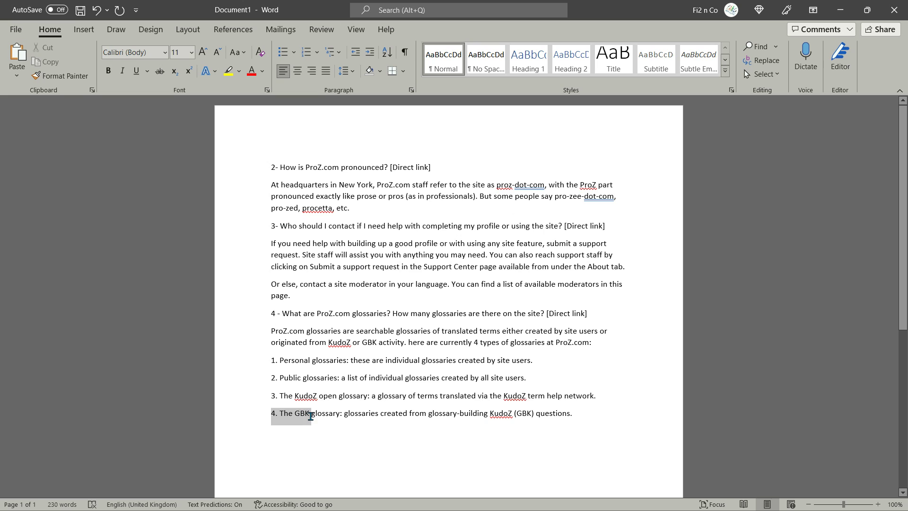
{"action": "left_click", "coordinate": [362, 413]}
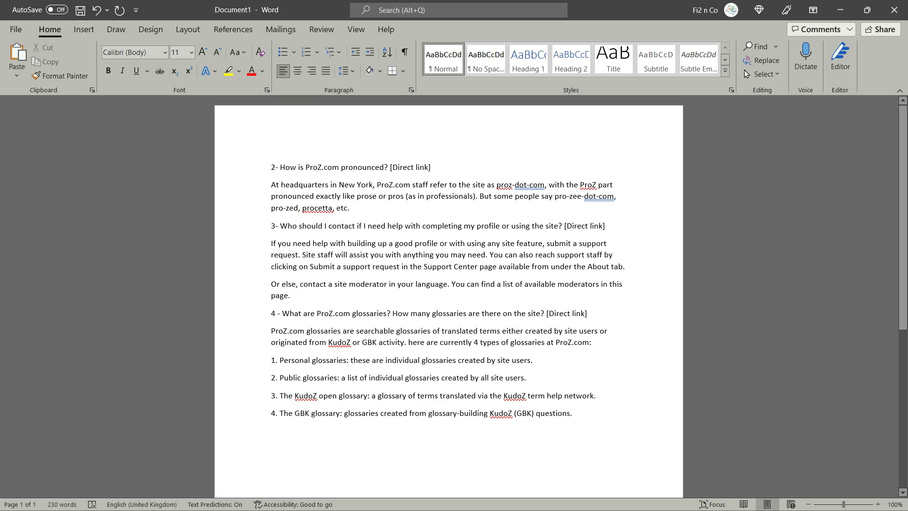
{"action": "left_click_drag", "start_coordinate": [276, 167], "coordinate": [596, 418]}
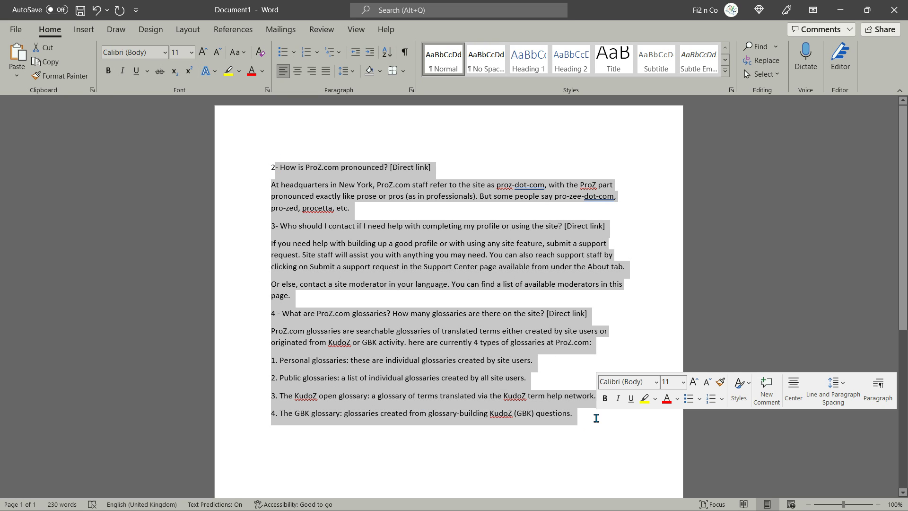
{"action": "left_click", "coordinate": [480, 413]}
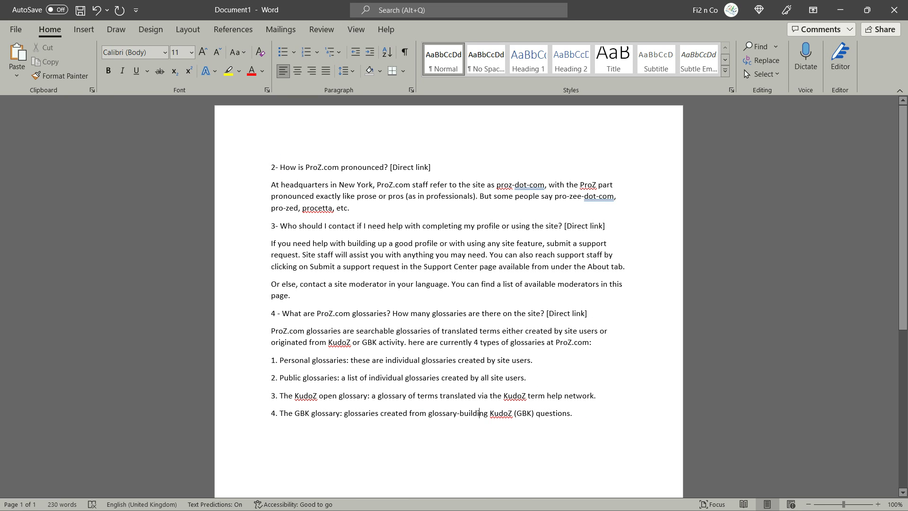